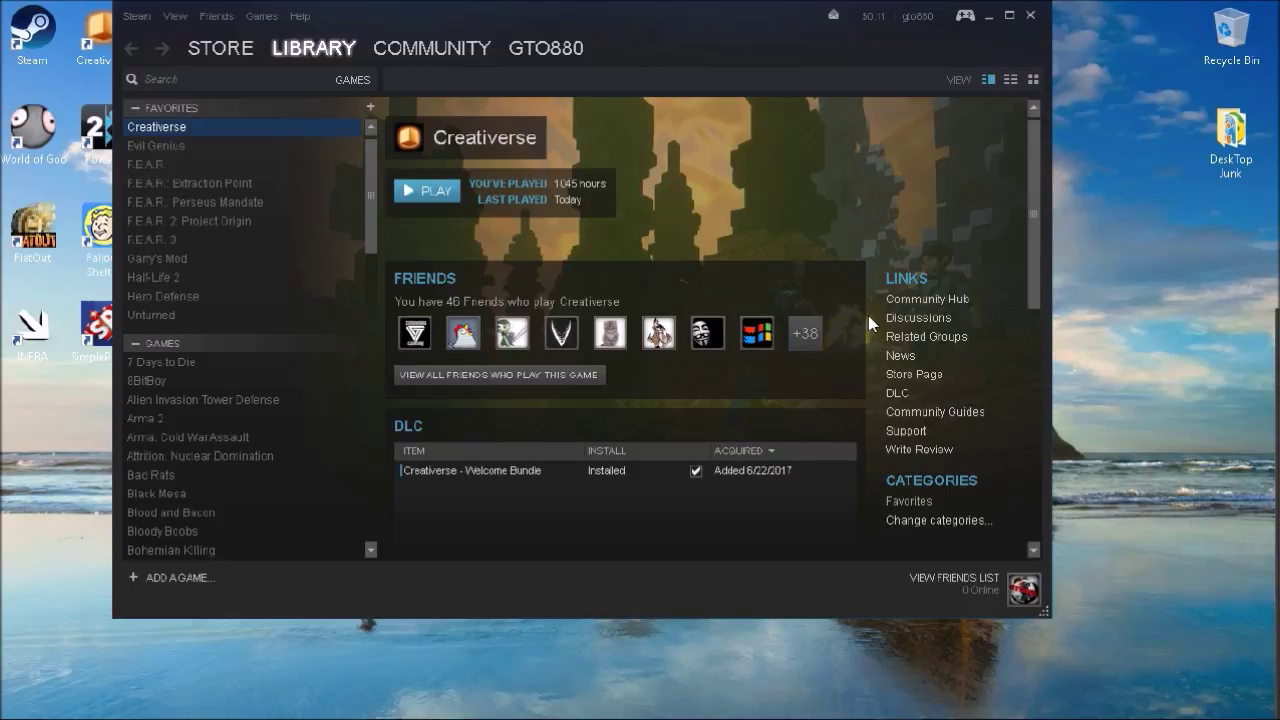
Open the Creativerse store page and scroll down to its DLC list.
{"action": "left_click", "coordinate": [897, 374]}
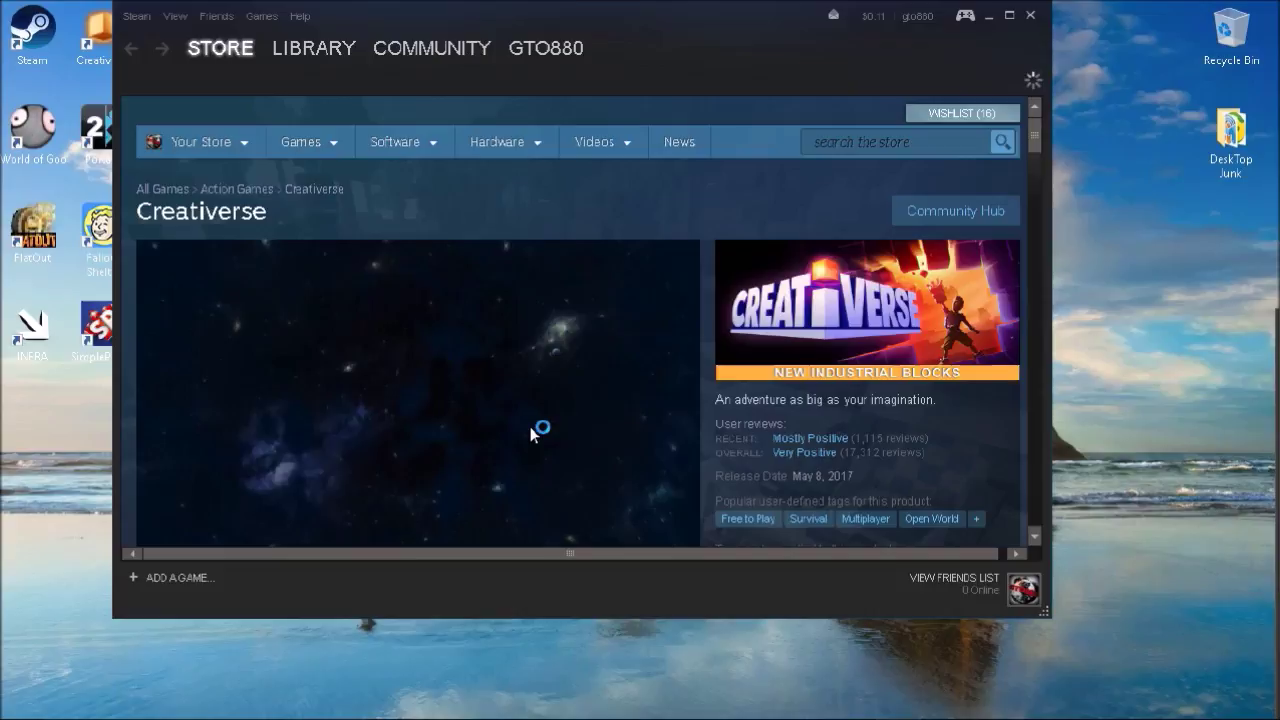
{"action": "scroll", "coordinate": [725, 427], "scroll_direction": "down", "scroll_amount": 5}
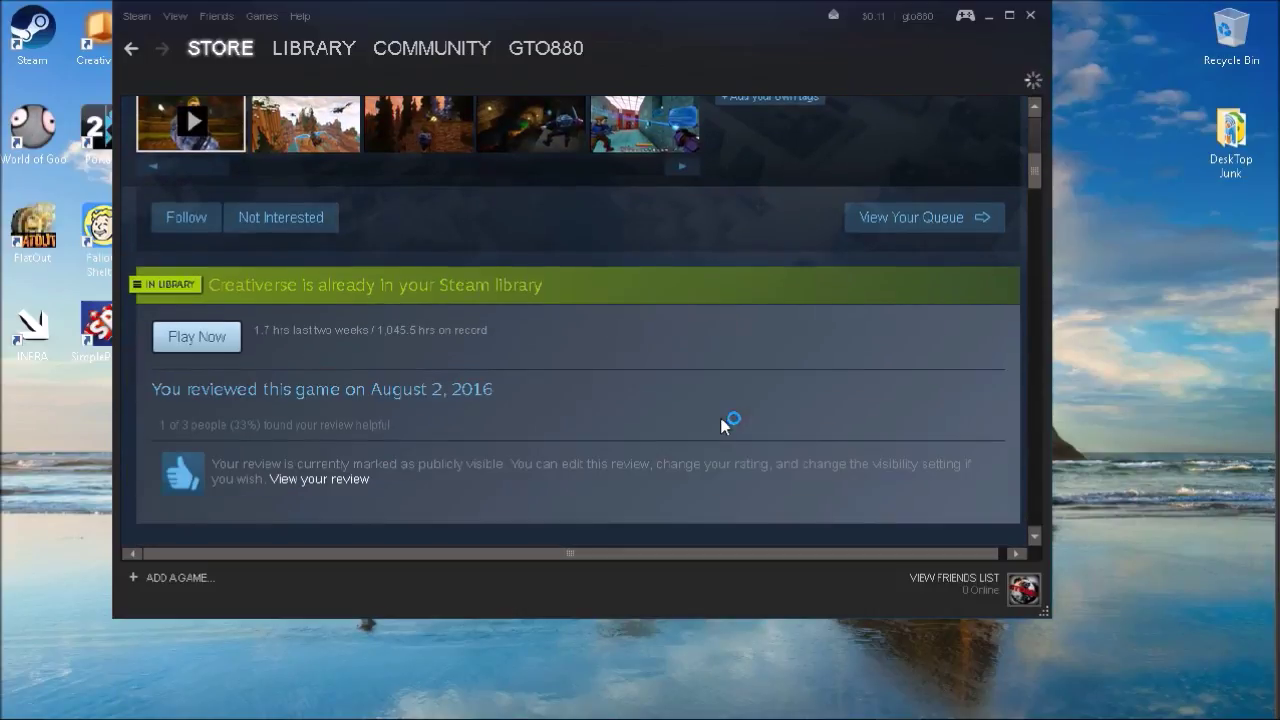
{"action": "scroll", "coordinate": [725, 427], "scroll_direction": "down", "scroll_amount": 1}
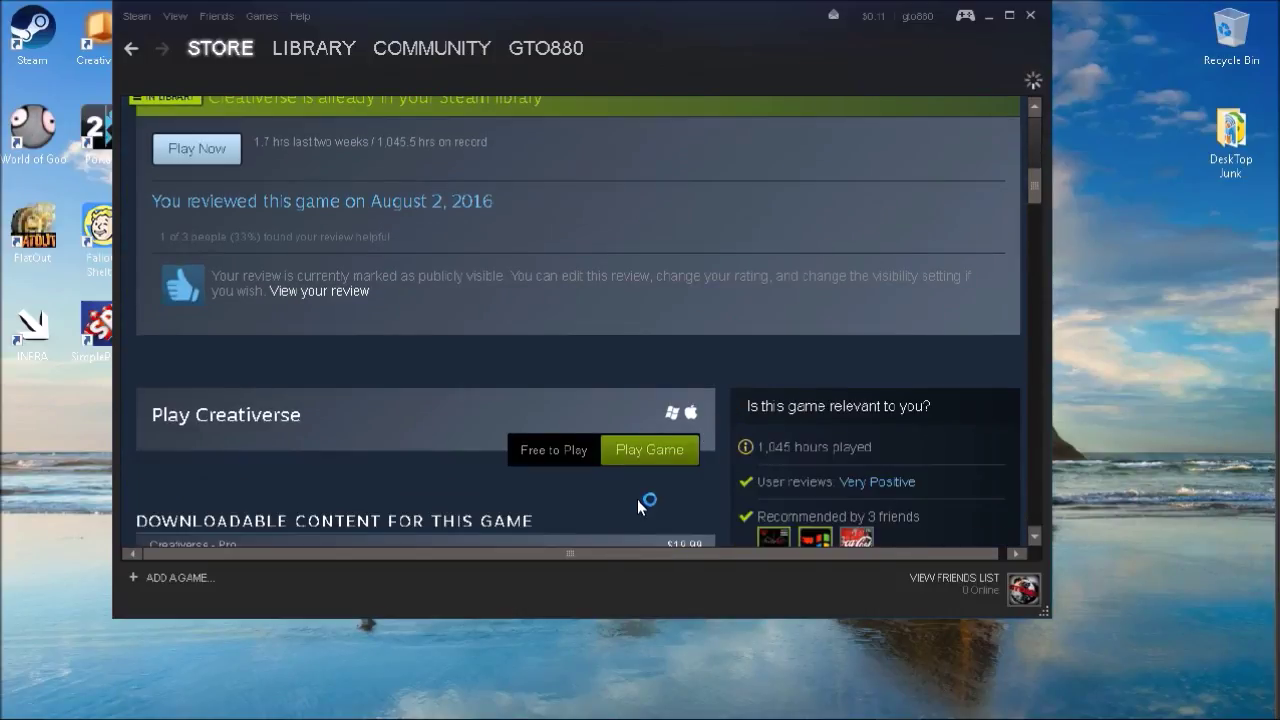
{"action": "scroll", "coordinate": [646, 503], "scroll_direction": "down", "scroll_amount": 8}
{"action": "scroll", "coordinate": [630, 476], "scroll_direction": "down", "scroll_amount": 3}
{"action": "scroll", "coordinate": [630, 476], "scroll_direction": "up", "scroll_amount": 10}
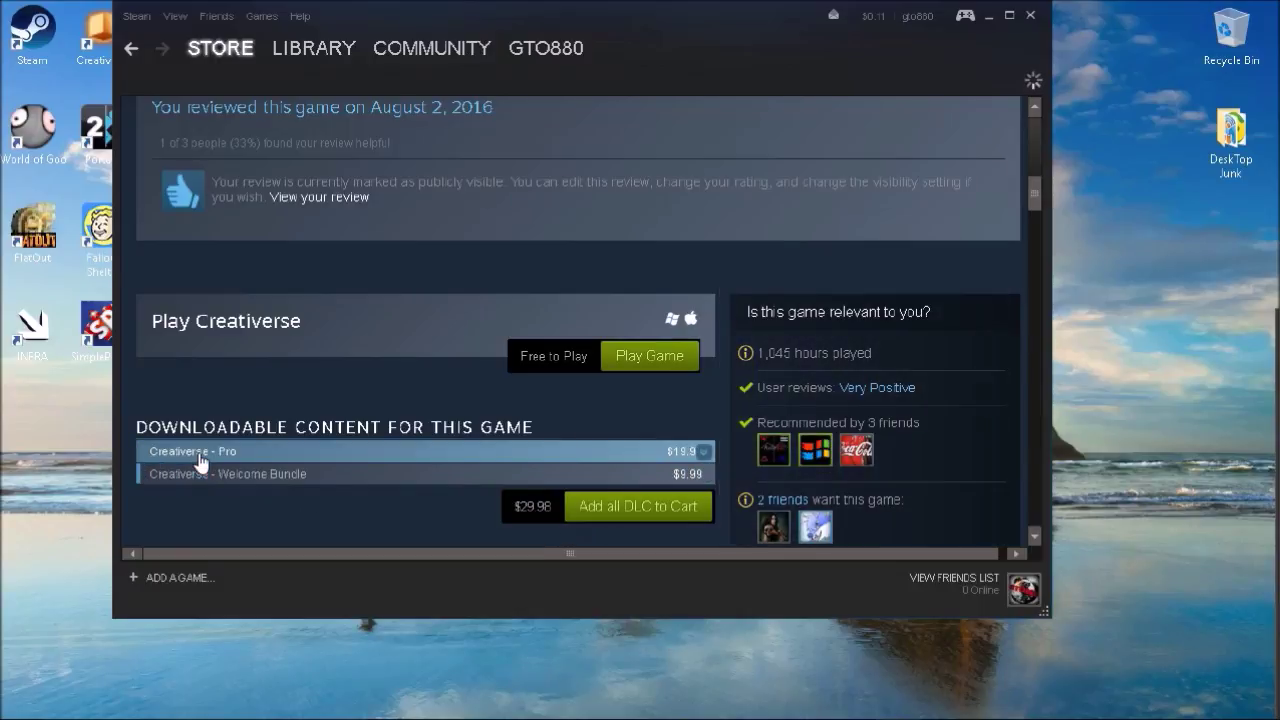
Open the Creativerse - Pro DLC ($19.99) page and look over its purchase options.
{"action": "mouse_move", "coordinate": [199, 461]}
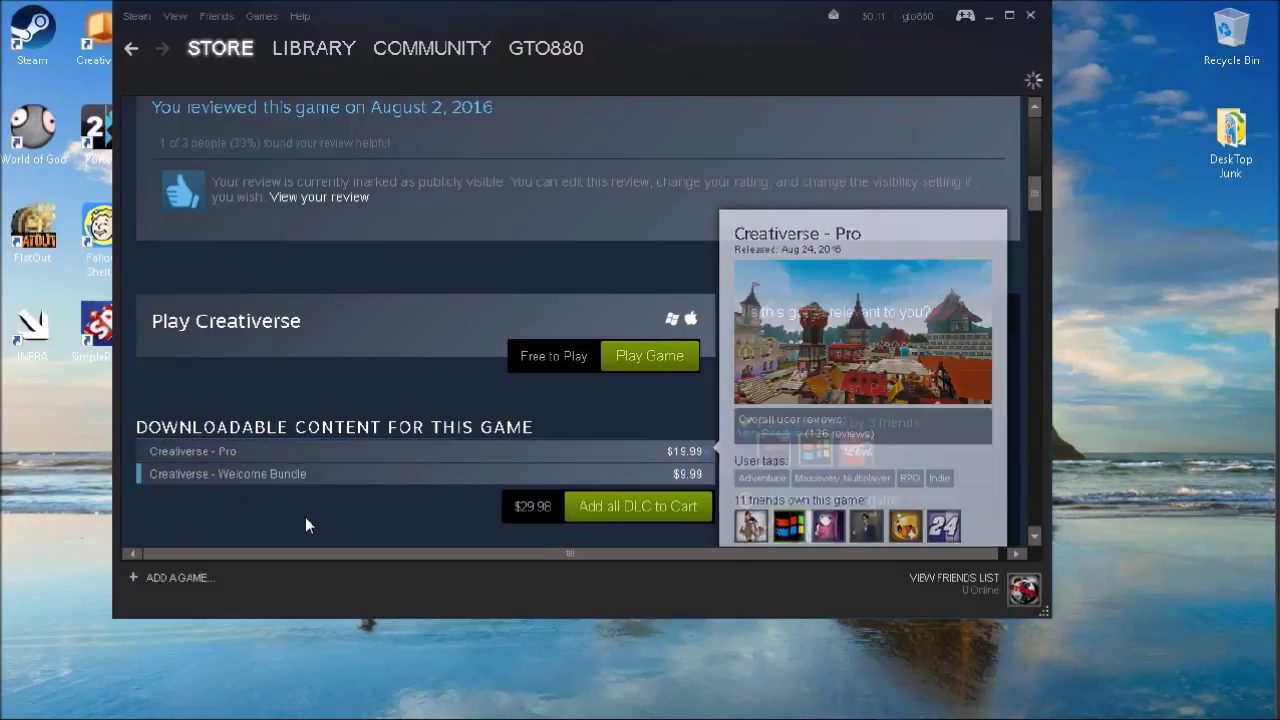
{"action": "left_click", "coordinate": [357, 460]}
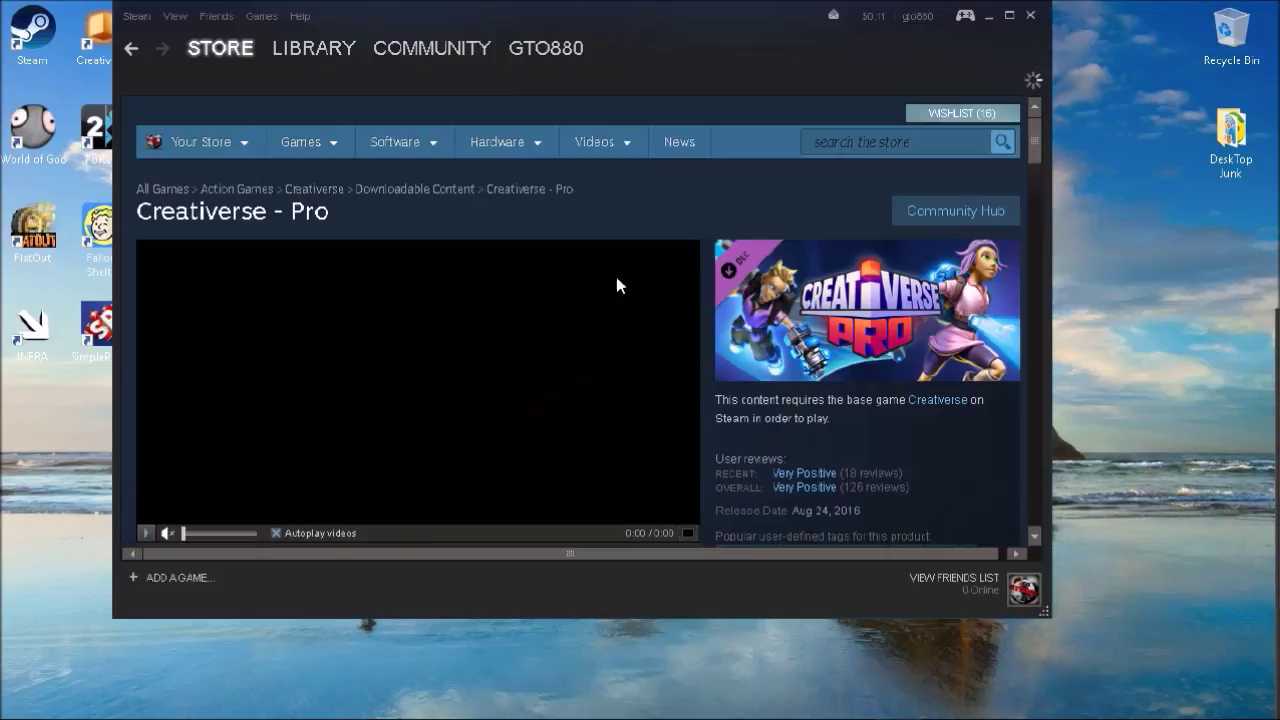
{"action": "scroll", "coordinate": [680, 420], "scroll_direction": "down", "scroll_amount": 2}
{"action": "scroll", "coordinate": [676, 410], "scroll_direction": "down", "scroll_amount": 4}
{"action": "scroll", "coordinate": [673, 400], "scroll_direction": "up", "scroll_amount": 1}
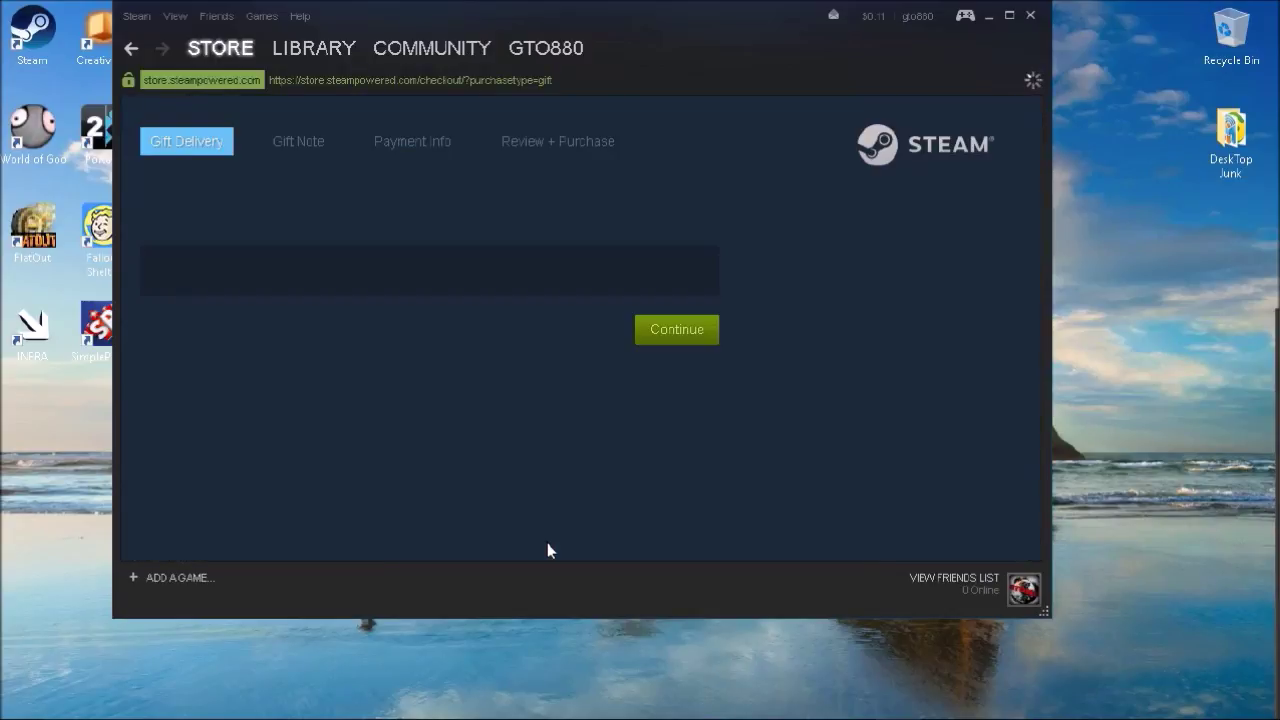
Browse the Your friends list and try one friend as the gift recipient.
{"action": "scroll", "coordinate": [705, 368], "scroll_direction": "down", "scroll_amount": 2}
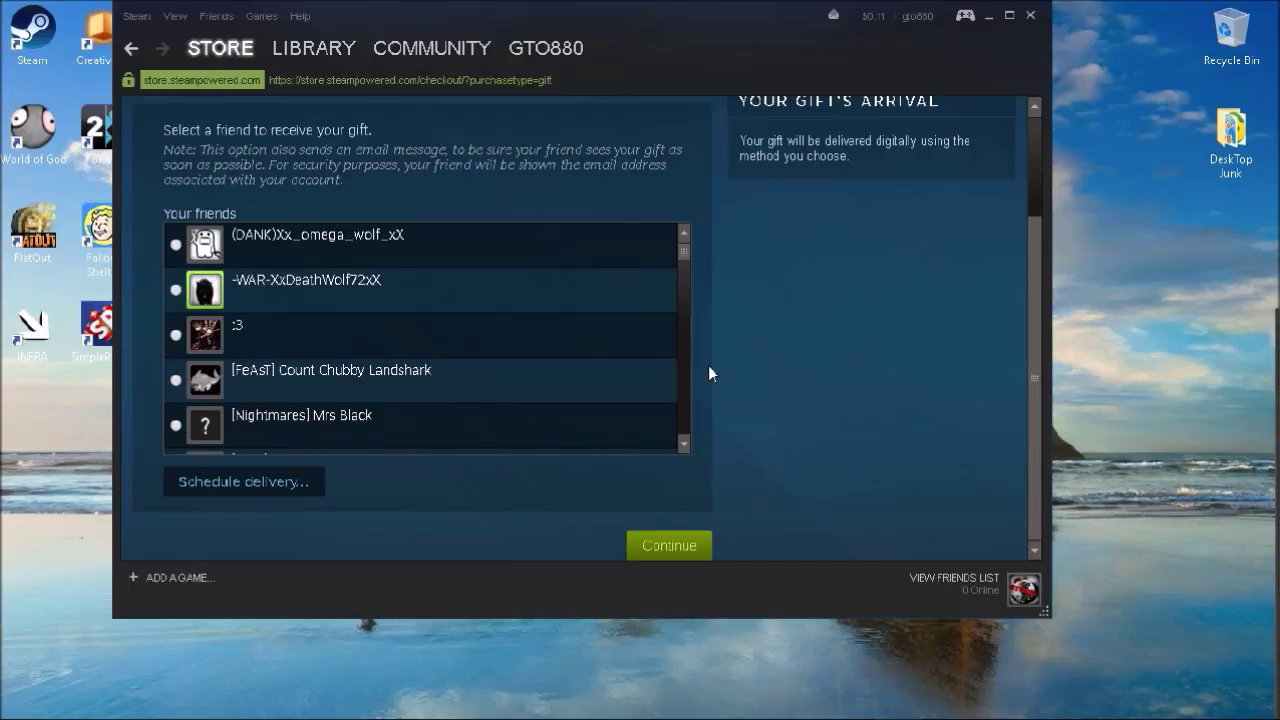
{"action": "scroll", "coordinate": [654, 360], "scroll_direction": "up", "scroll_amount": 2}
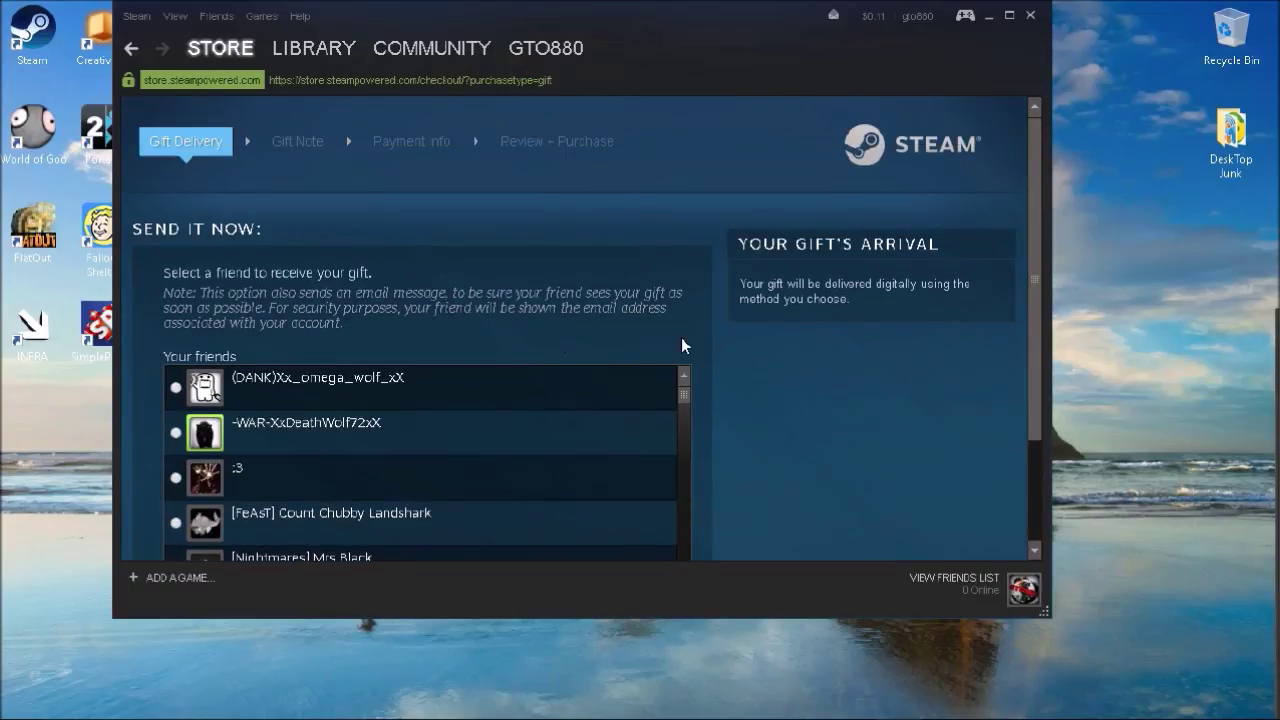
{"action": "scroll", "coordinate": [731, 368], "scroll_direction": "down", "scroll_amount": 2}
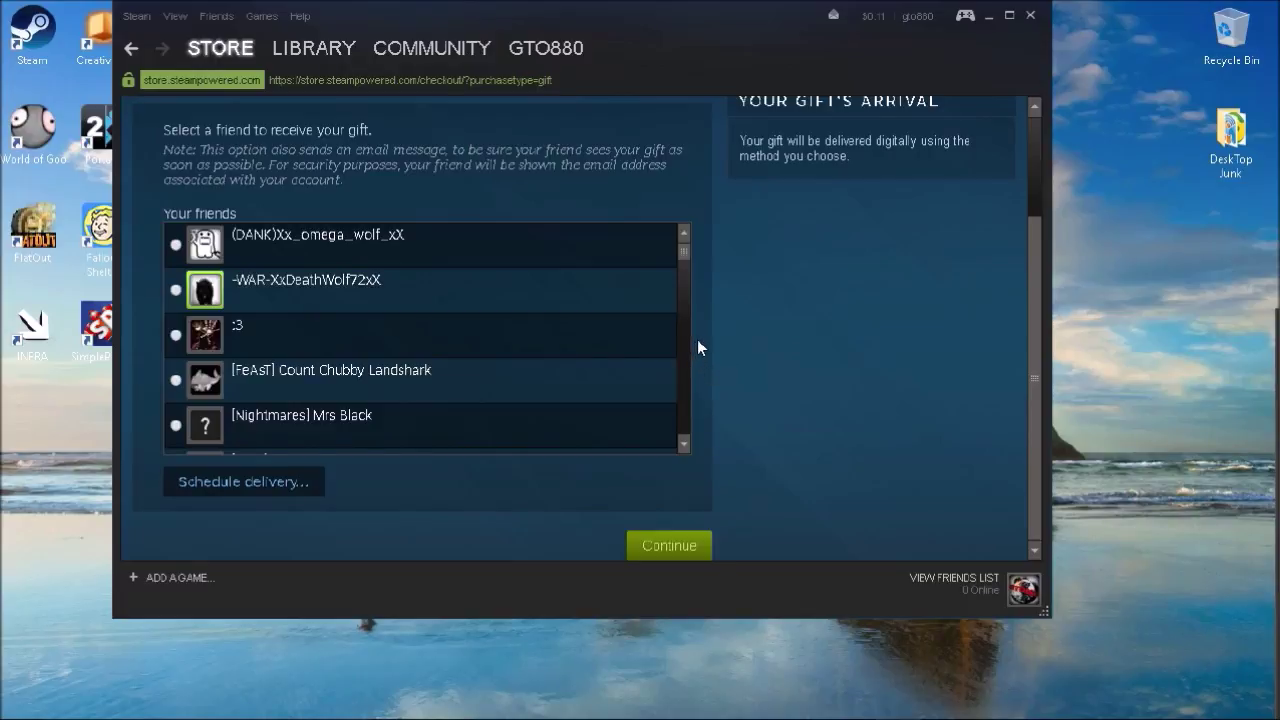
{"action": "scroll", "coordinate": [350, 300], "scroll_direction": "up", "scroll_amount": 2}
{"action": "scroll", "coordinate": [352, 379], "scroll_direction": "down", "scroll_amount": 1}
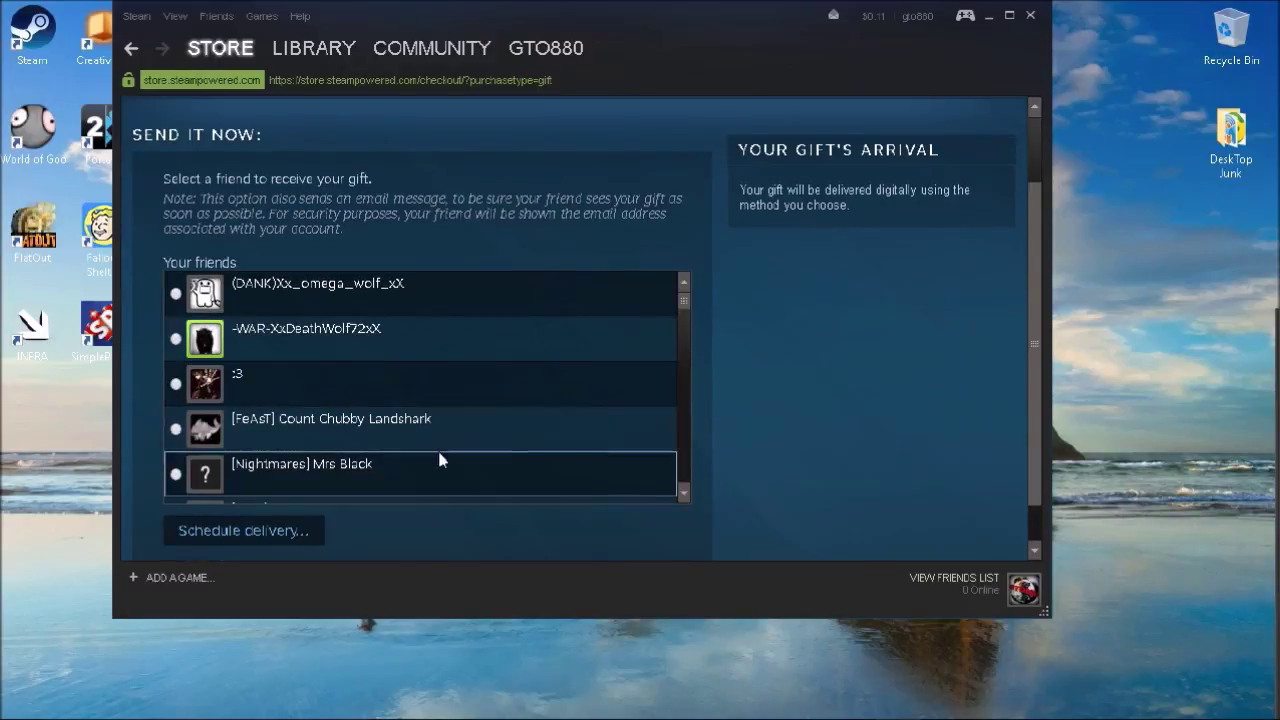
{"action": "scroll", "coordinate": [436, 452], "scroll_direction": "down", "scroll_amount": 5}
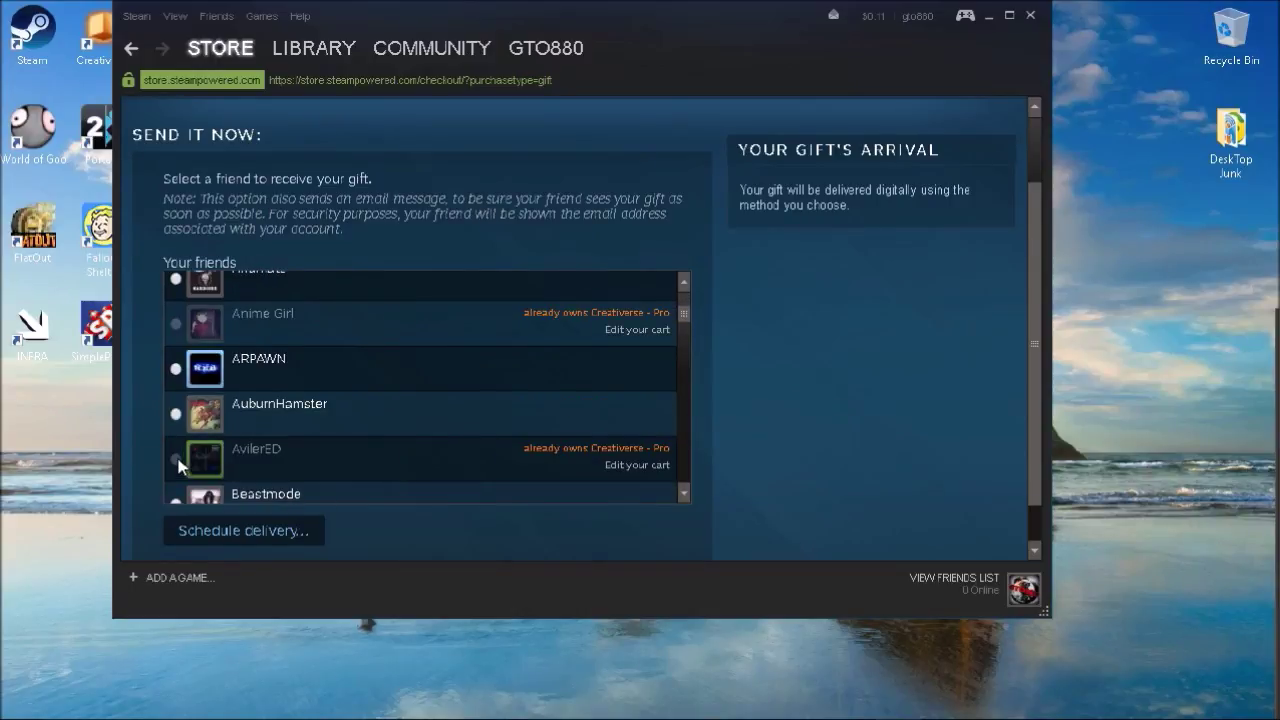
{"action": "left_click", "coordinate": [331, 423]}
Select an eligible friend who doesn't own Creativerse - Pro as the recipient.
{"action": "scroll", "coordinate": [331, 423], "scroll_direction": "down", "scroll_amount": 2}
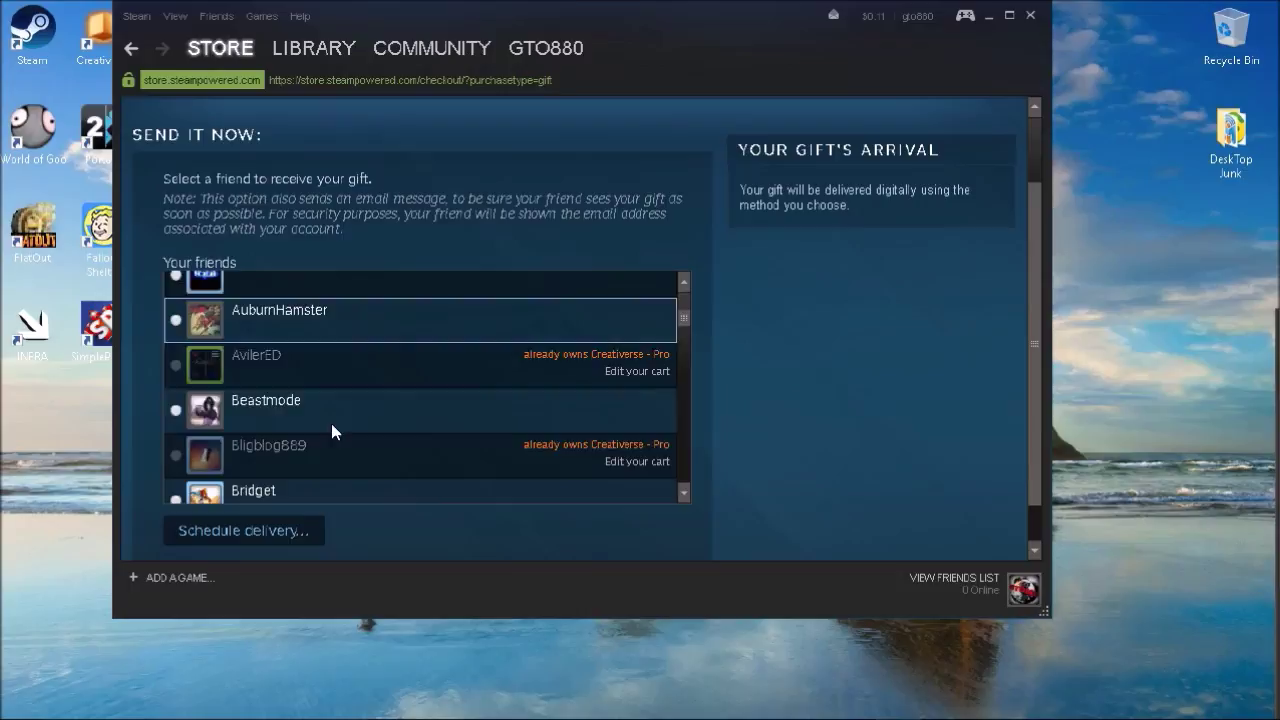
{"action": "scroll", "coordinate": [331, 423], "scroll_direction": "down", "scroll_amount": 2}
{"action": "scroll", "coordinate": [331, 423], "scroll_direction": "down", "scroll_amount": 5}
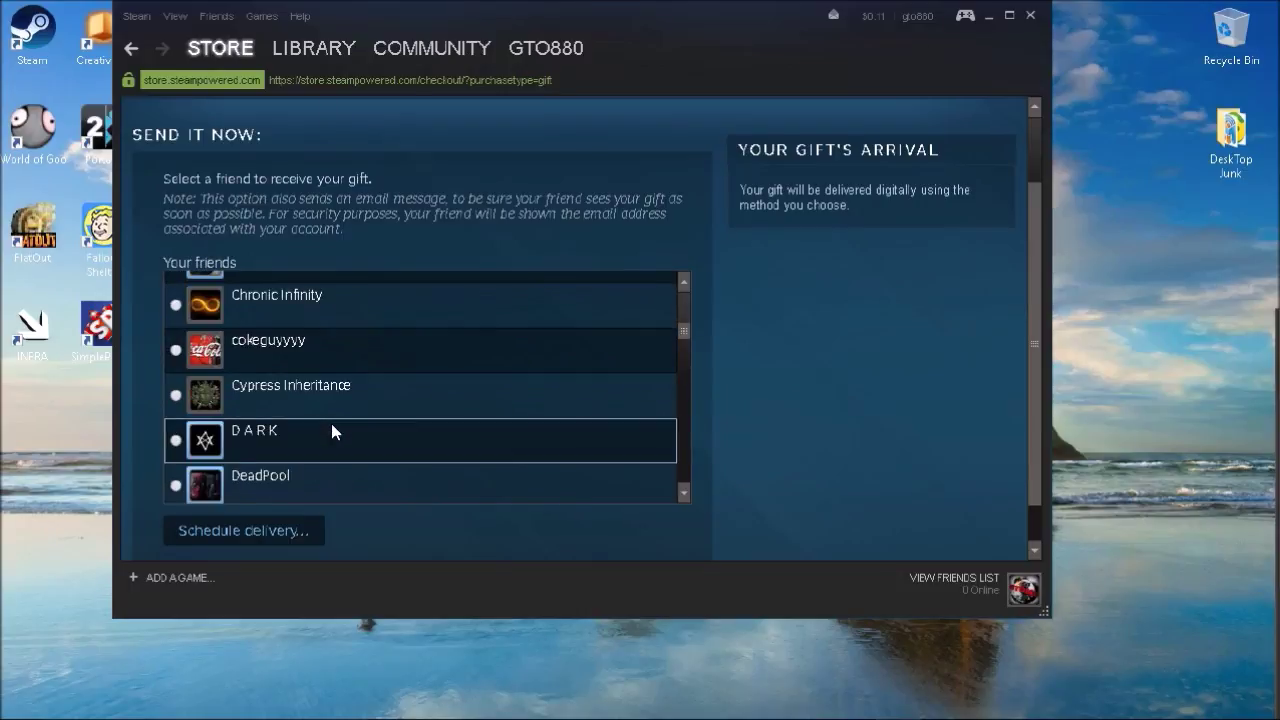
{"action": "scroll", "coordinate": [332, 424], "scroll_direction": "down", "scroll_amount": 4}
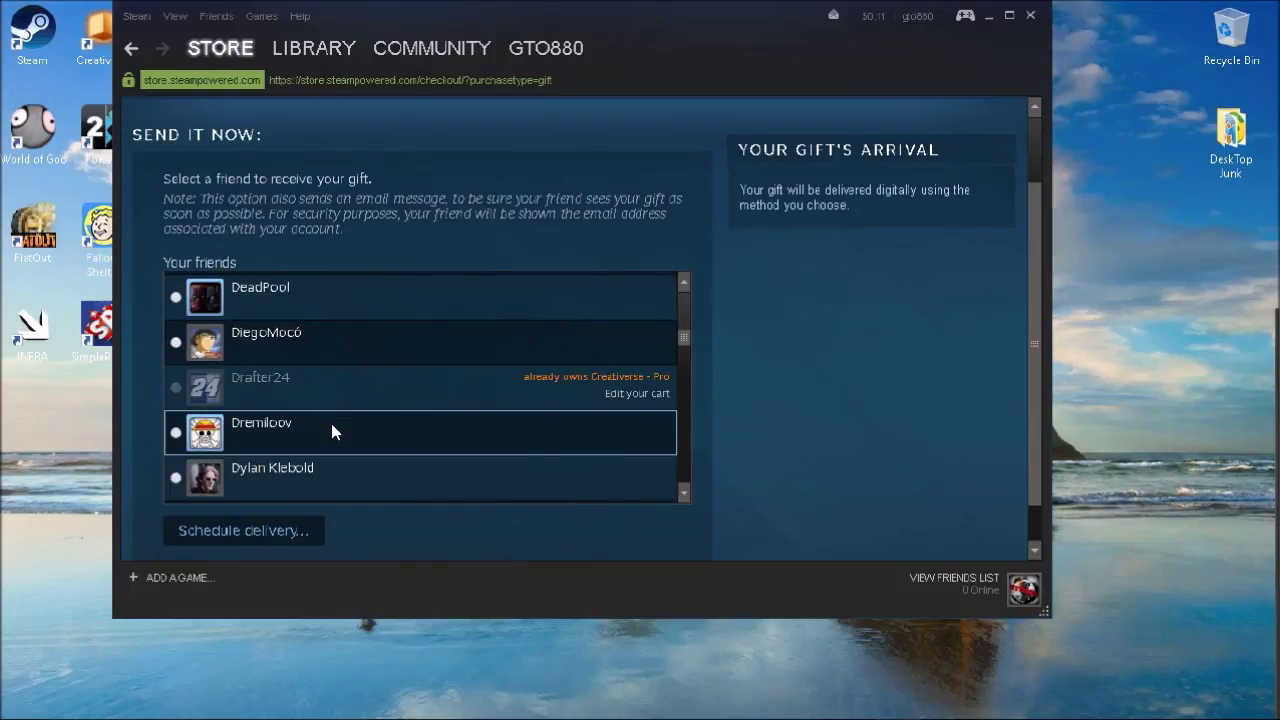
{"action": "scroll", "coordinate": [331, 423], "scroll_direction": "down", "scroll_amount": 10}
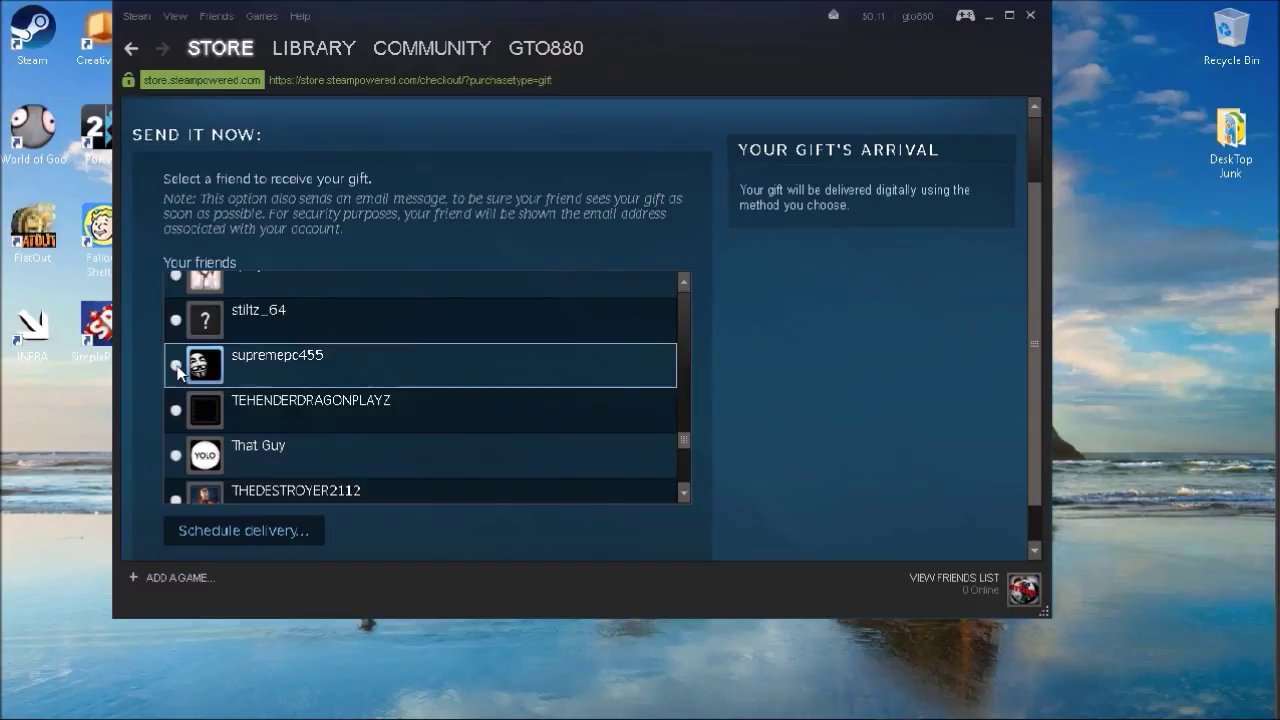
{"action": "left_click", "coordinate": [177, 366]}
{"action": "scroll", "coordinate": [725, 496], "scroll_direction": "down", "scroll_amount": 1}
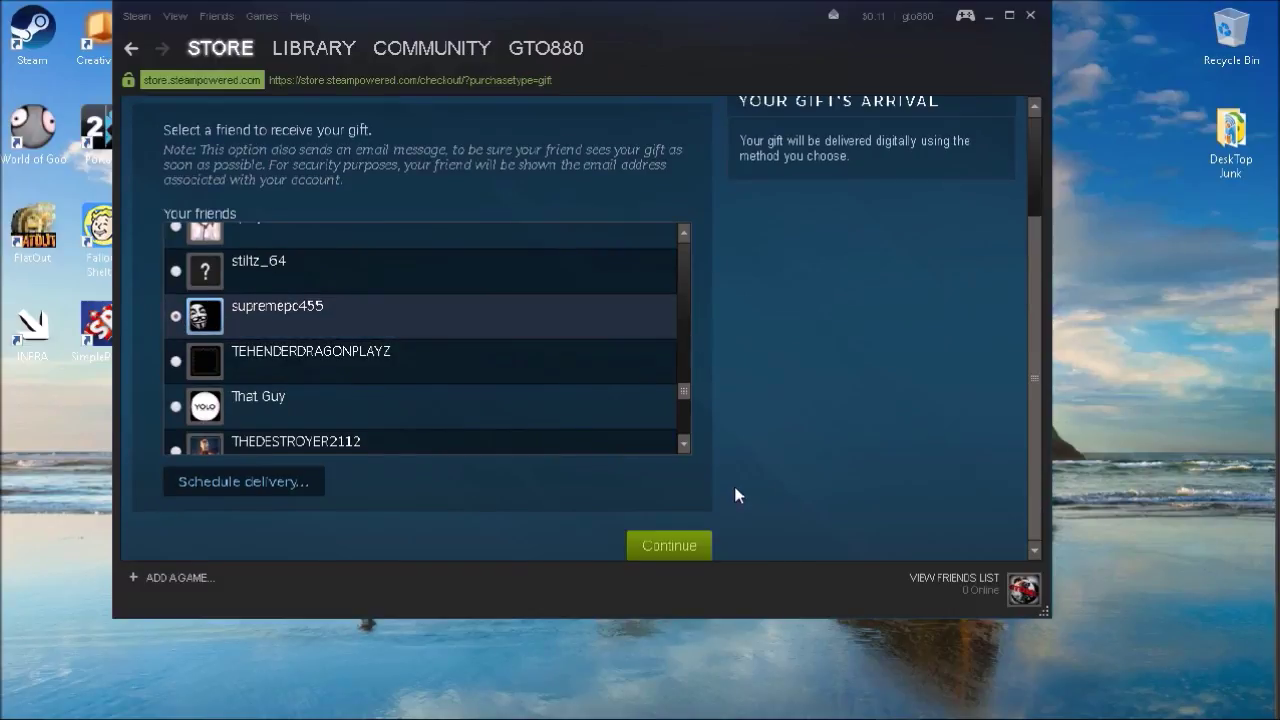
Continue to the gift note and submit it while still empty.
{"action": "left_click", "coordinate": [677, 550]}
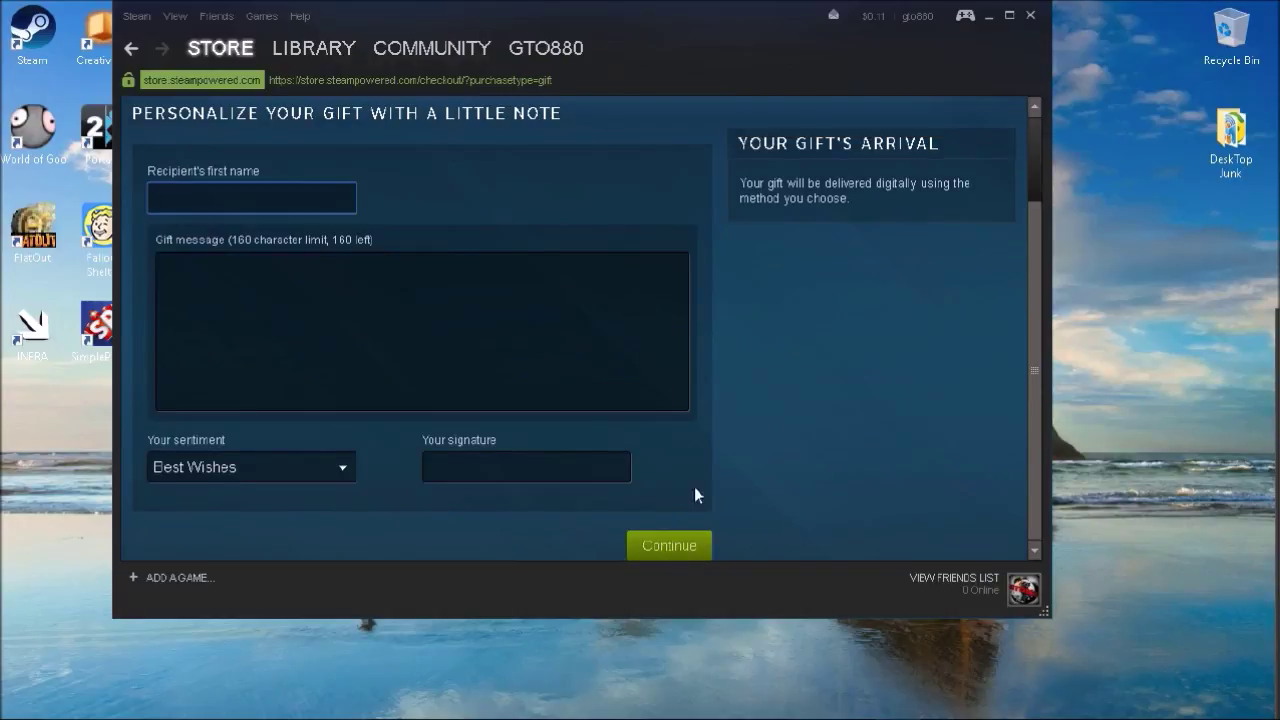
{"action": "left_click", "coordinate": [665, 551]}
{"action": "scroll", "coordinate": [712, 405], "scroll_direction": "down", "scroll_amount": 1}
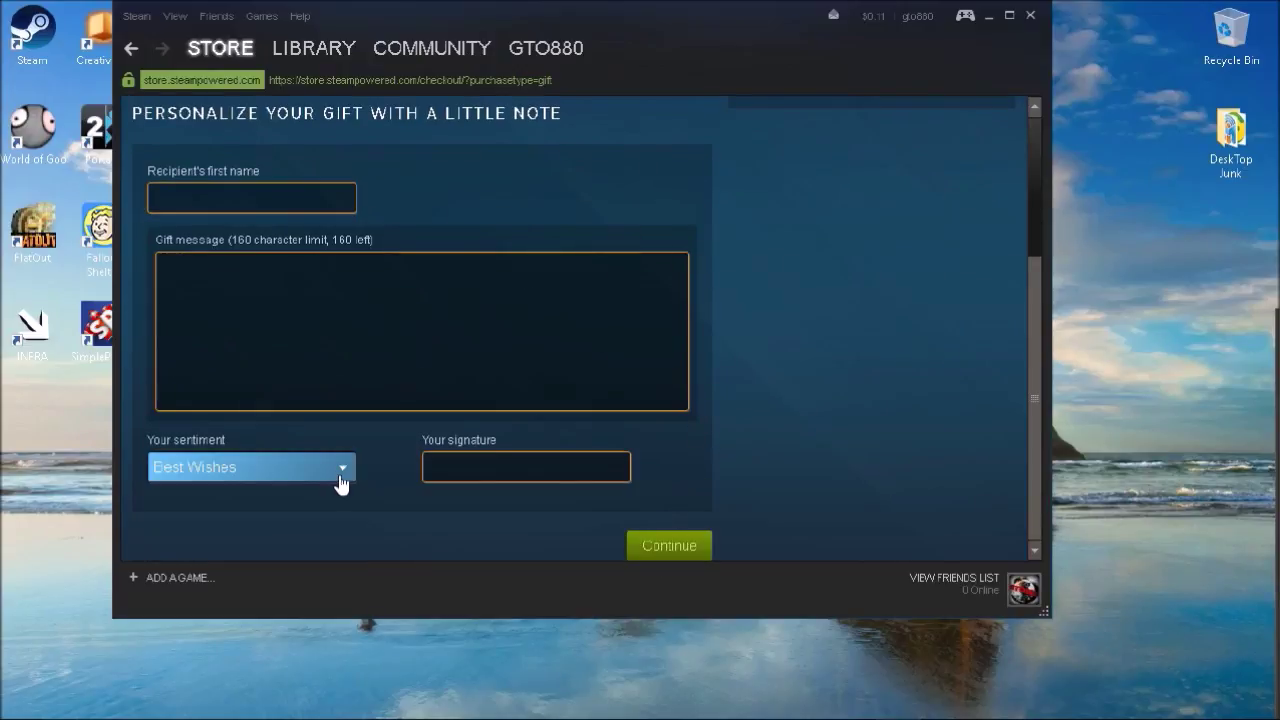
Set the gift note sentiment to Buckle Up and submit the form again.
{"action": "left_click", "coordinate": [340, 487]}
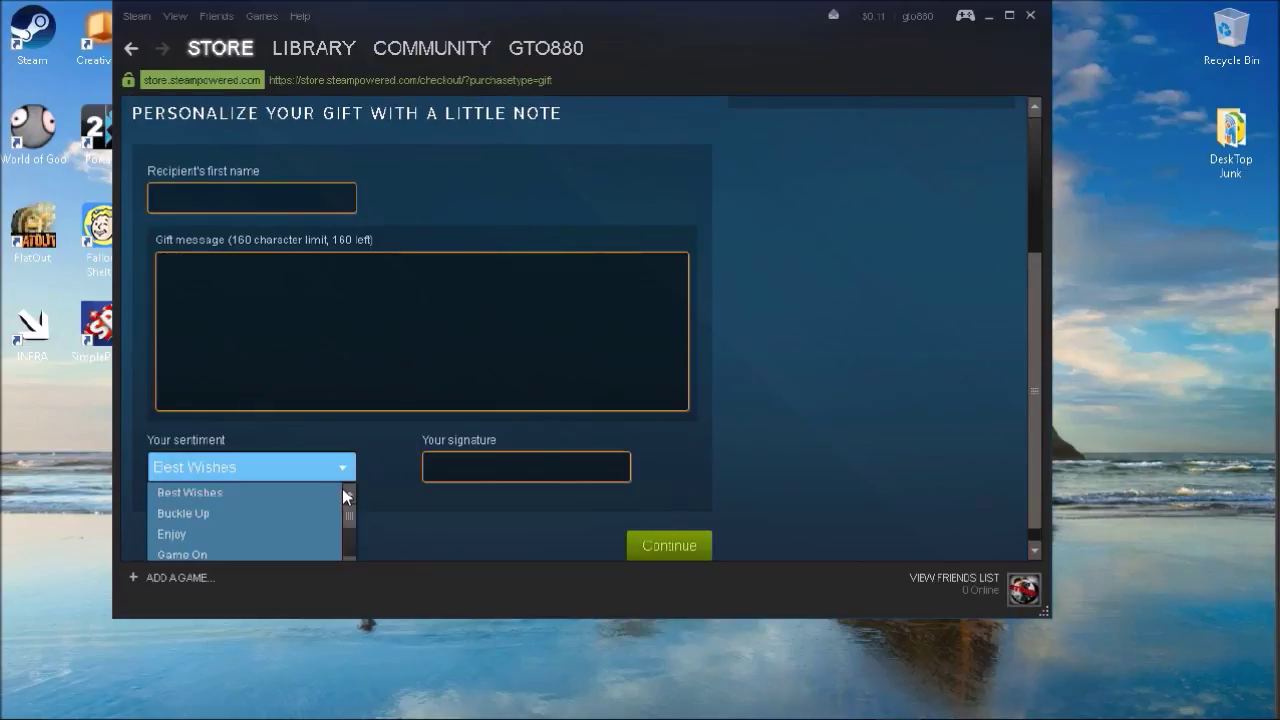
{"action": "left_click", "coordinate": [262, 518]}
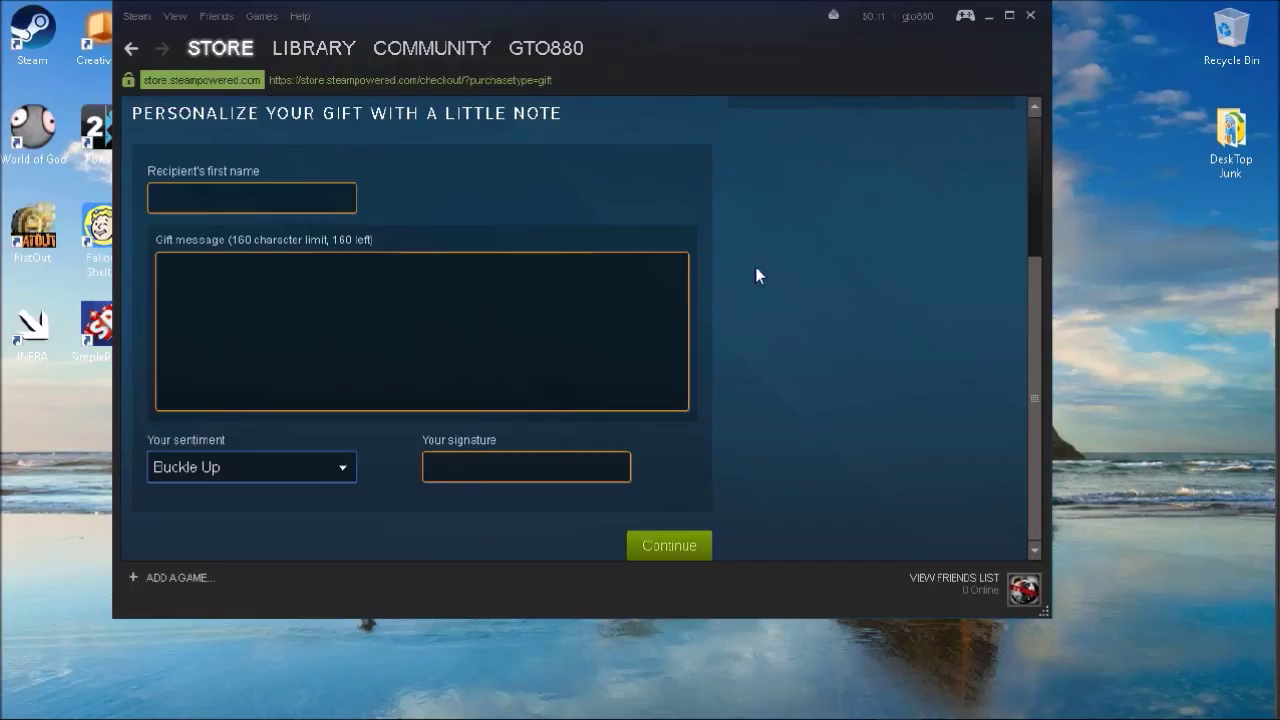
{"action": "key", "text": "Return"}
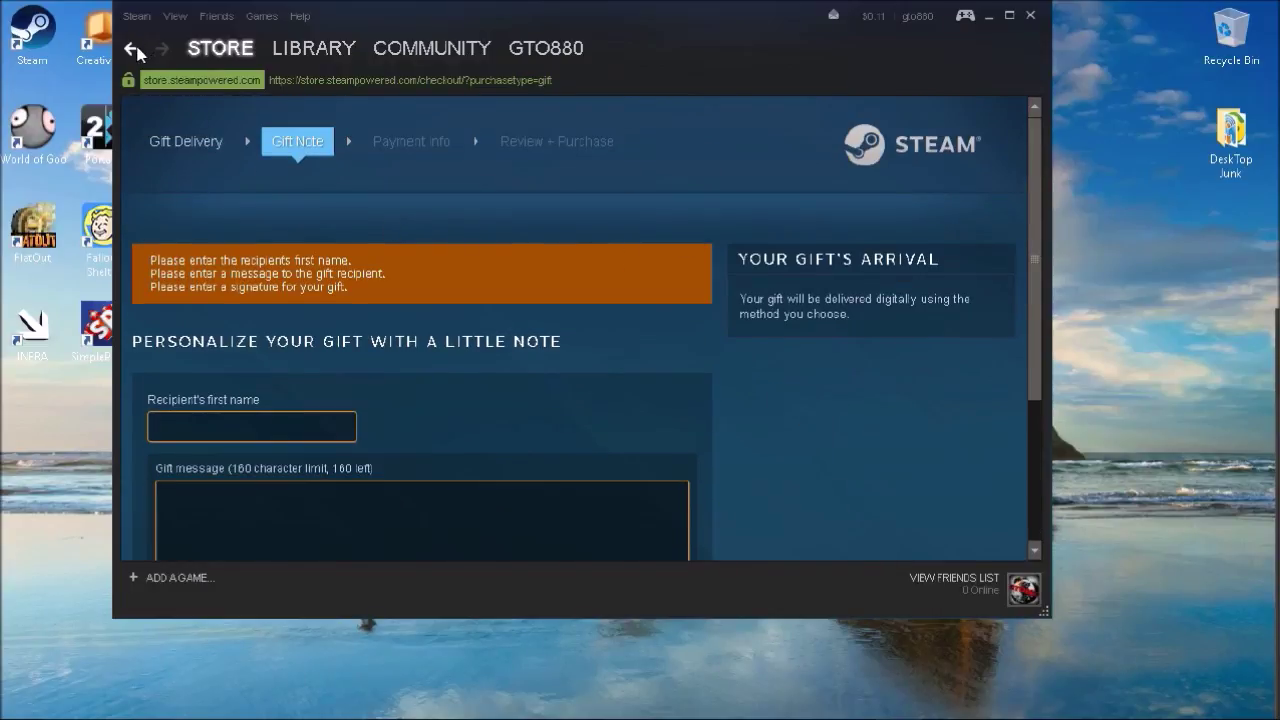
{"action": "scroll", "coordinate": [708, 425], "scroll_direction": "down", "scroll_amount": 2}
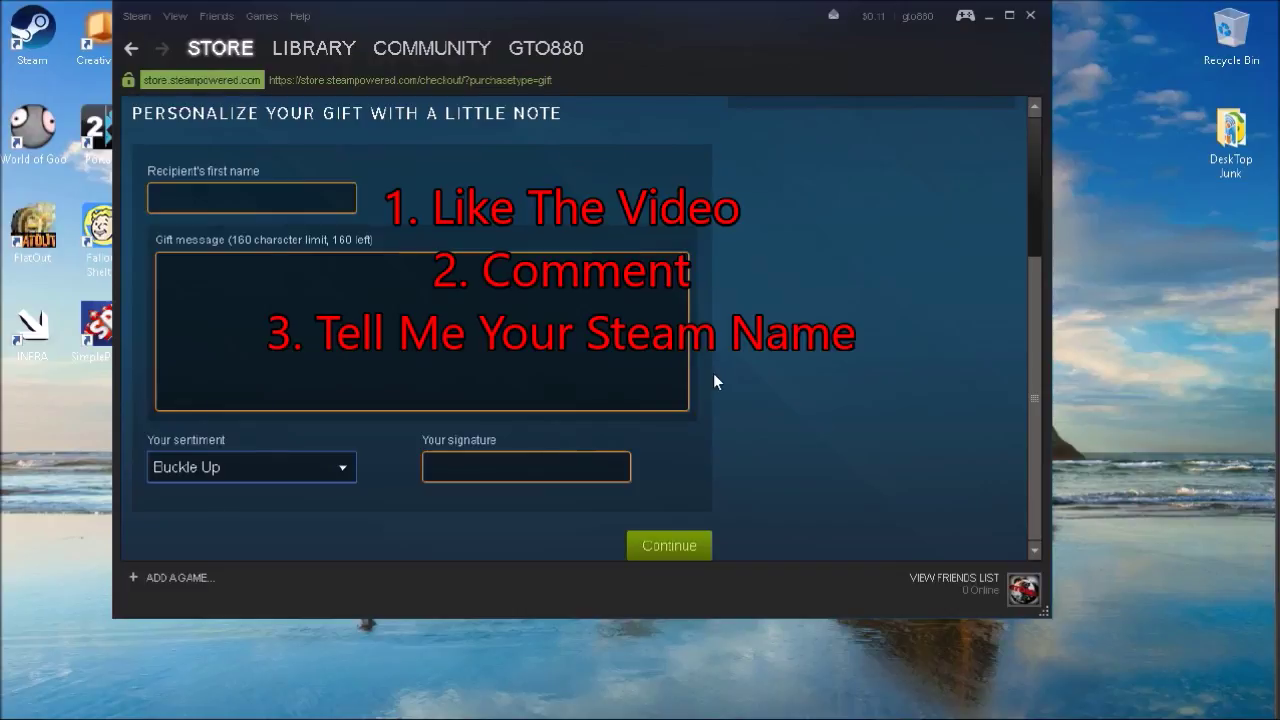
Scroll up and down the unfinished gift note page.
{"action": "scroll", "coordinate": [723, 378], "scroll_direction": "up", "scroll_amount": 3}
{"action": "scroll", "coordinate": [725, 385], "scroll_direction": "up", "scroll_amount": 1}
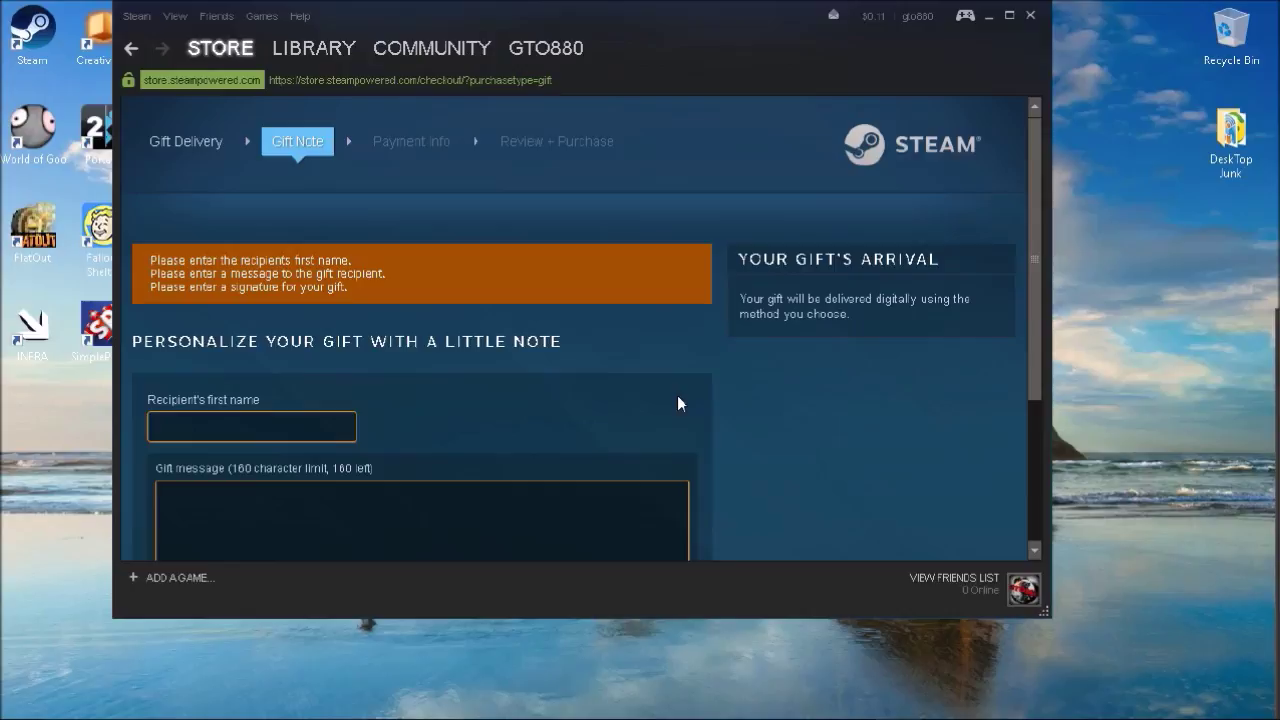
{"action": "scroll", "coordinate": [678, 396], "scroll_direction": "down", "scroll_amount": 1}
{"action": "scroll", "coordinate": [690, 395], "scroll_direction": "down", "scroll_amount": 2}
Go online to friends as Busy and open the friends list showing 34 online.
{"action": "left_click", "coordinate": [220, 16]}
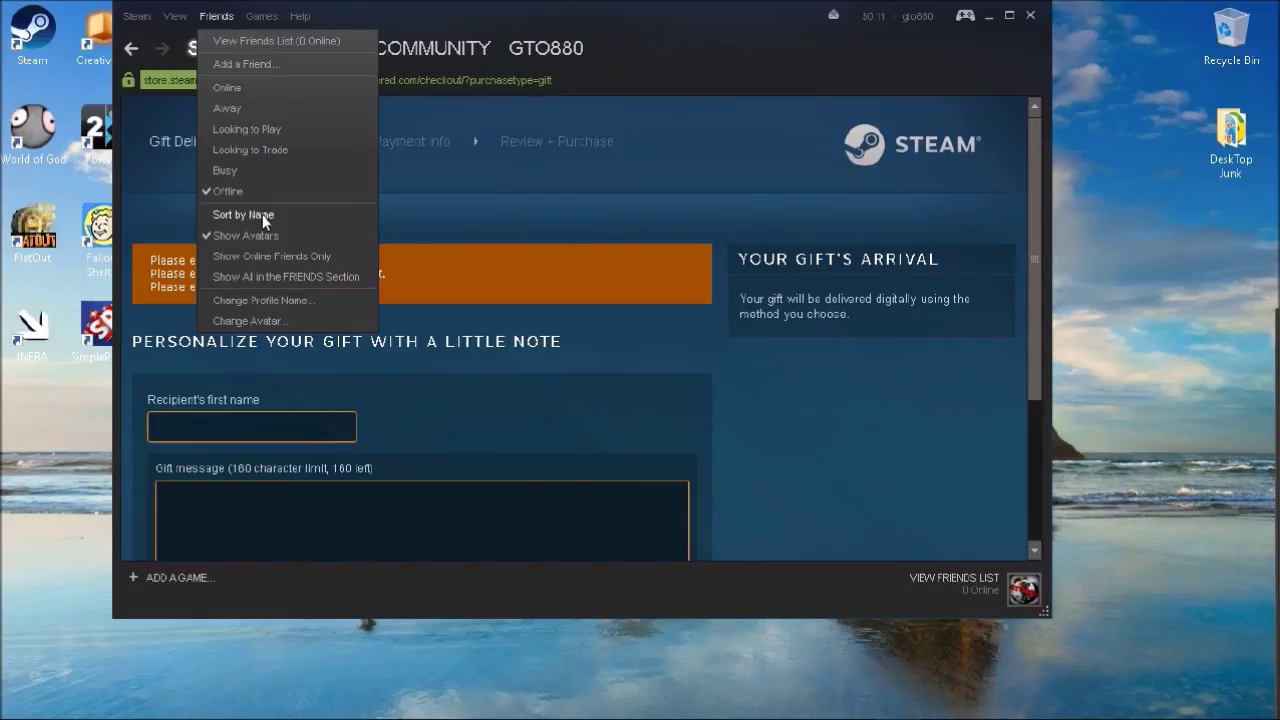
{"action": "left_click", "coordinate": [244, 177]}
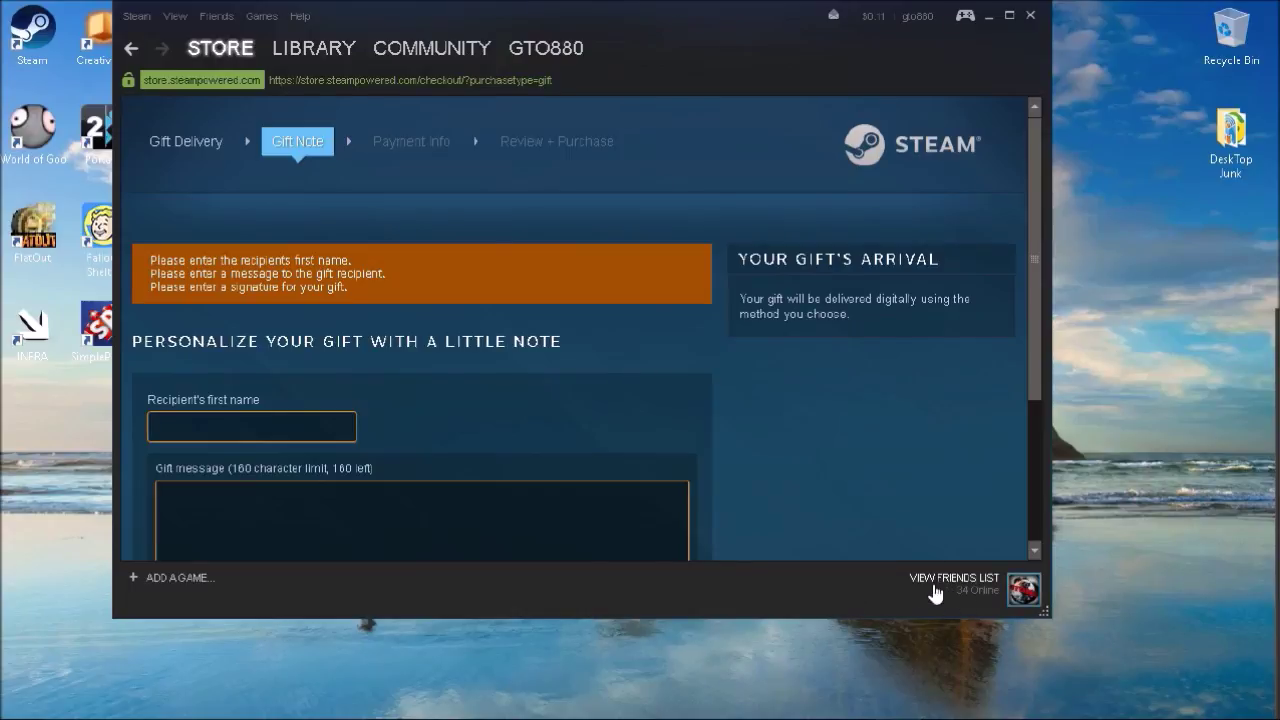
{"action": "left_click", "coordinate": [933, 590]}
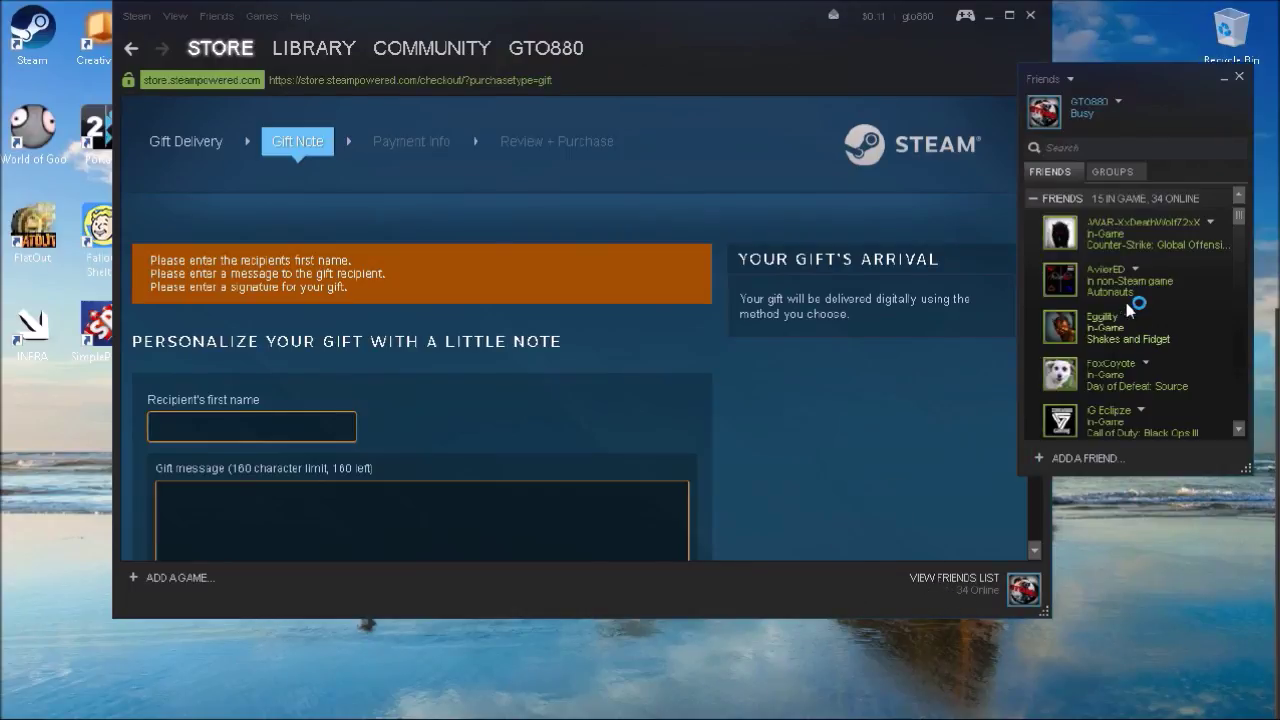
{"action": "scroll", "coordinate": [1140, 320], "scroll_direction": "down", "scroll_amount": 3}
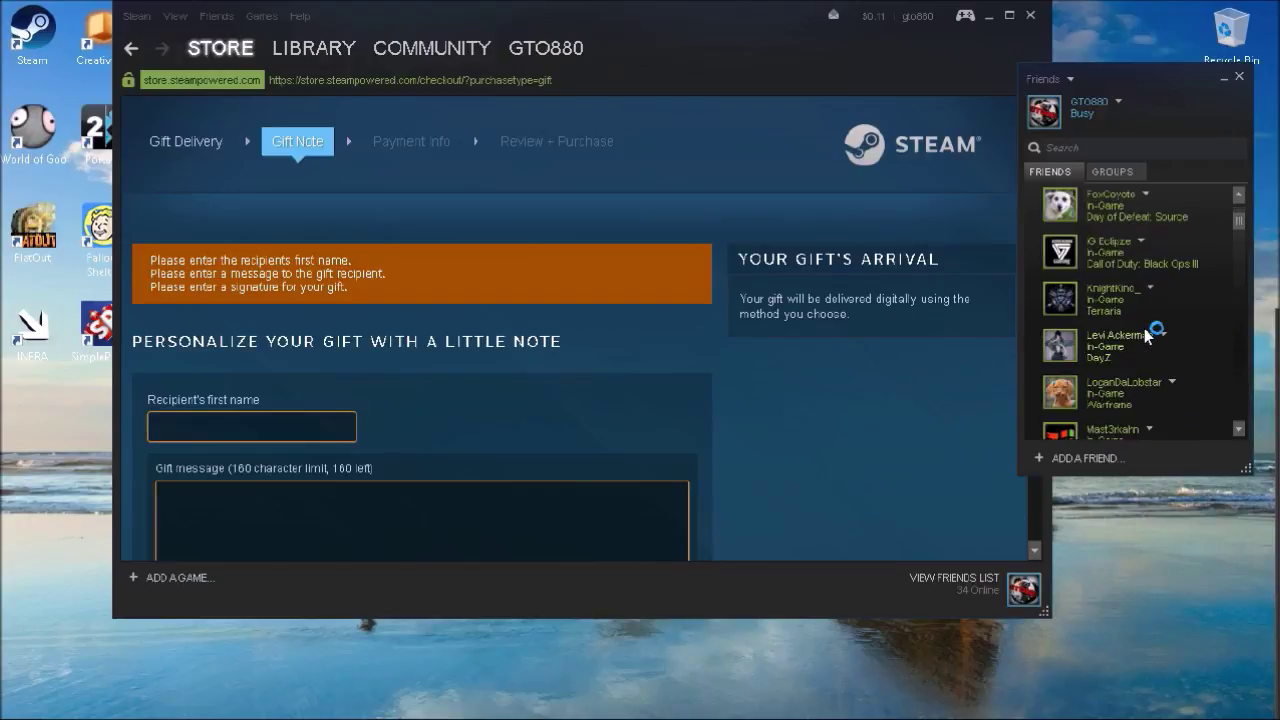
{"action": "scroll", "coordinate": [1144, 328], "scroll_direction": "up", "scroll_amount": 2}
{"action": "scroll", "coordinate": [1144, 328], "scroll_direction": "down", "scroll_amount": 5}
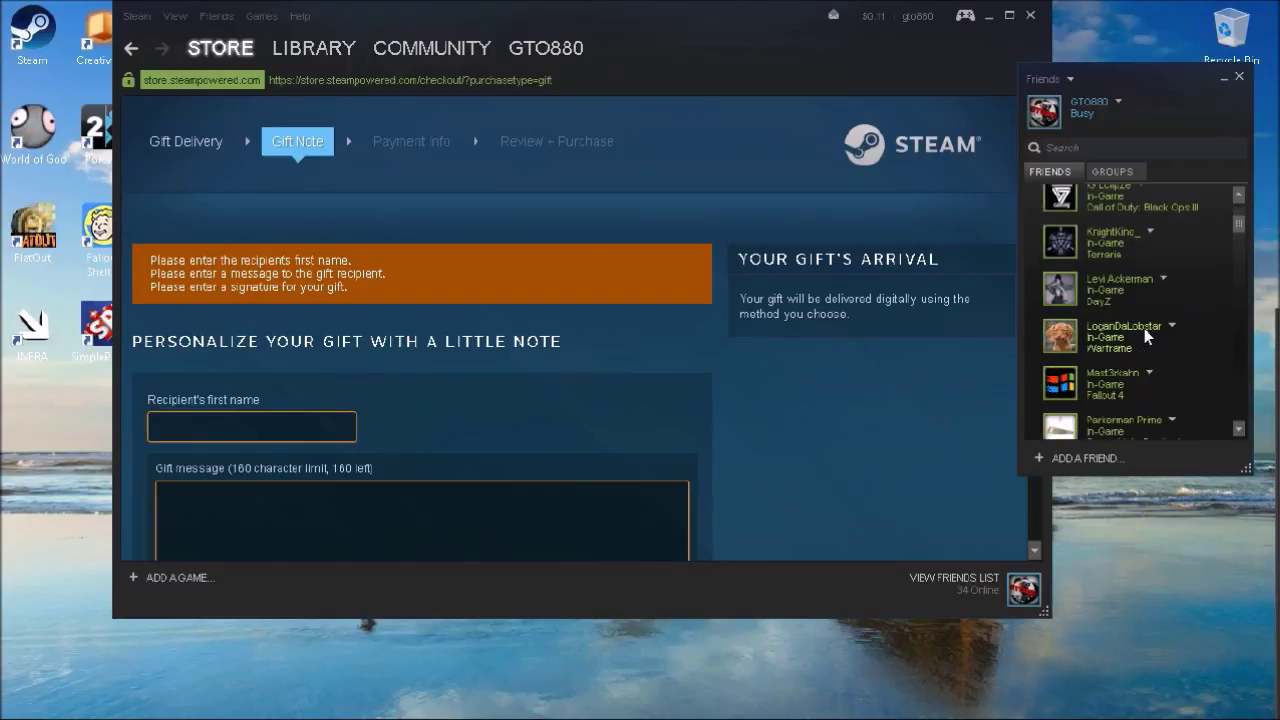